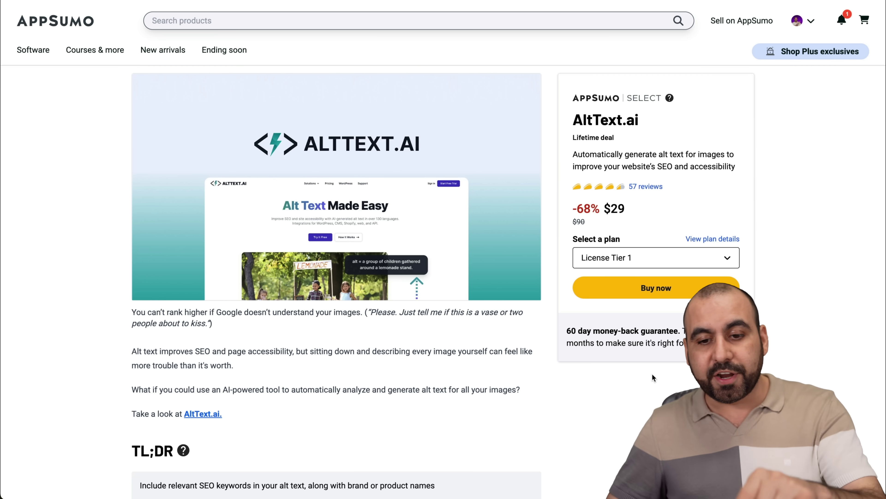
Scroll to the License Tier cards, highlighting Tier 3's 2,000 monthly credits and Tier 1's $29 price.
scroll(652, 374, "down", 1)
scroll(652, 375, "down", 20)
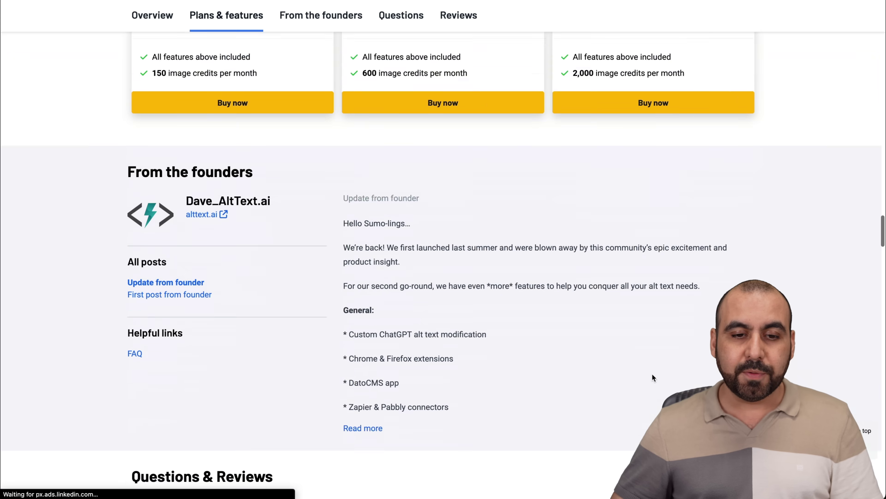
scroll(652, 374, "up", 15)
scroll(653, 369, "down", 8)
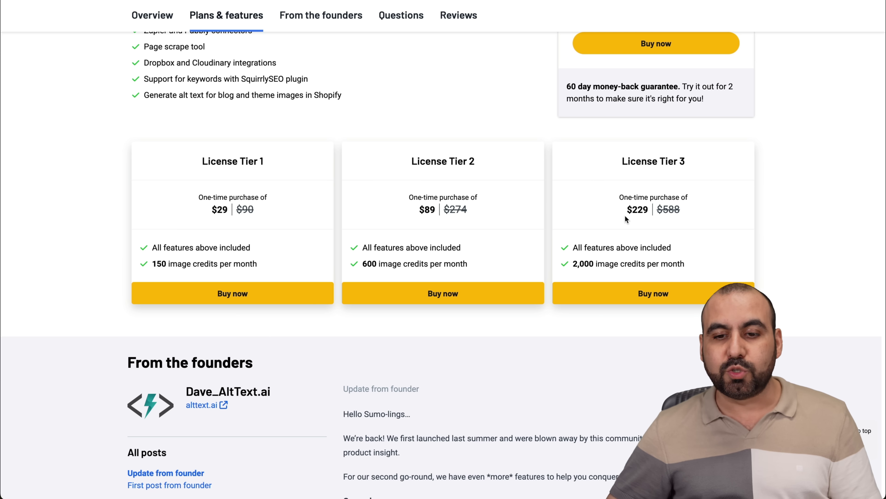
left_click_drag(572, 264, 704, 265)
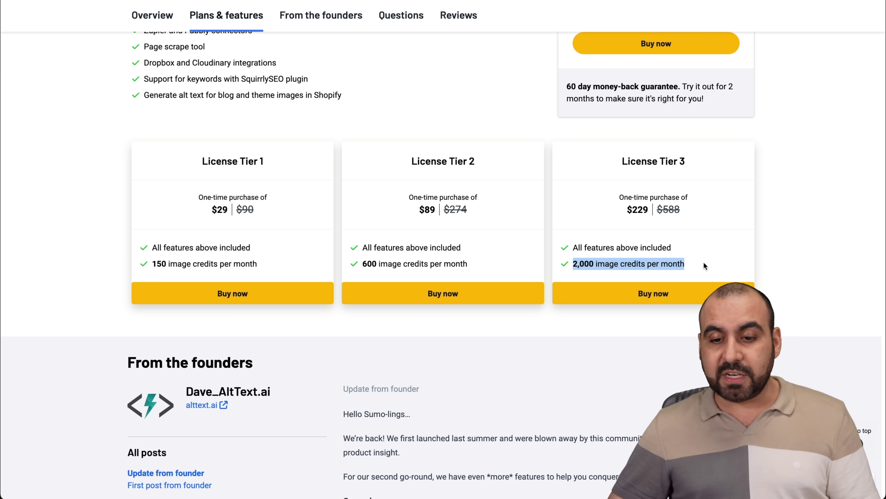
left_click(650, 264)
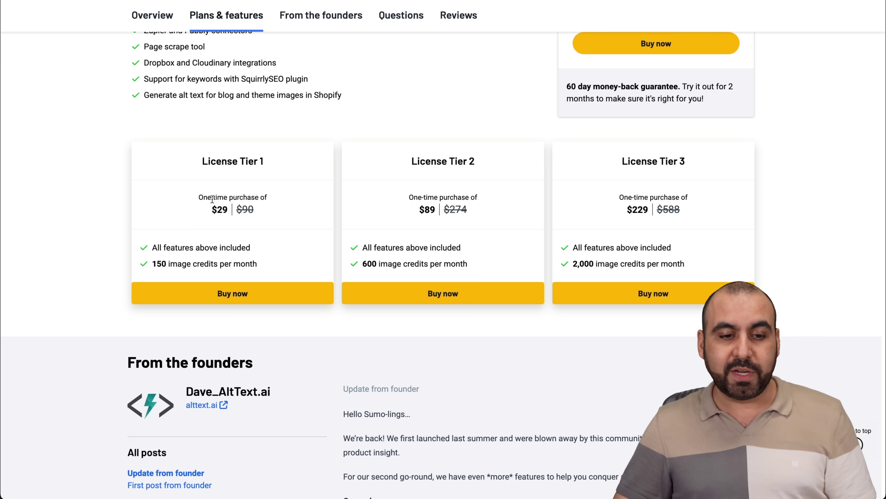
double_click(219, 209)
left_click(257, 208)
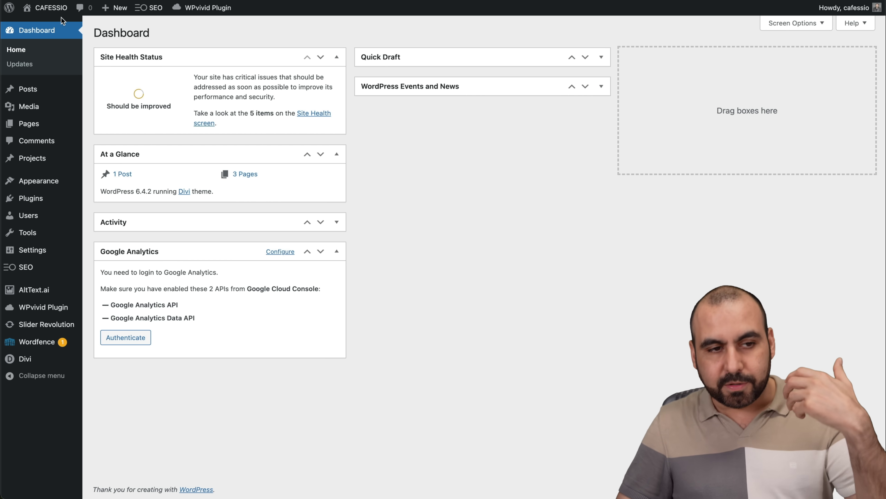
Open the CAFESSIO live site's front page from the WordPress admin.
left_click(60, 26)
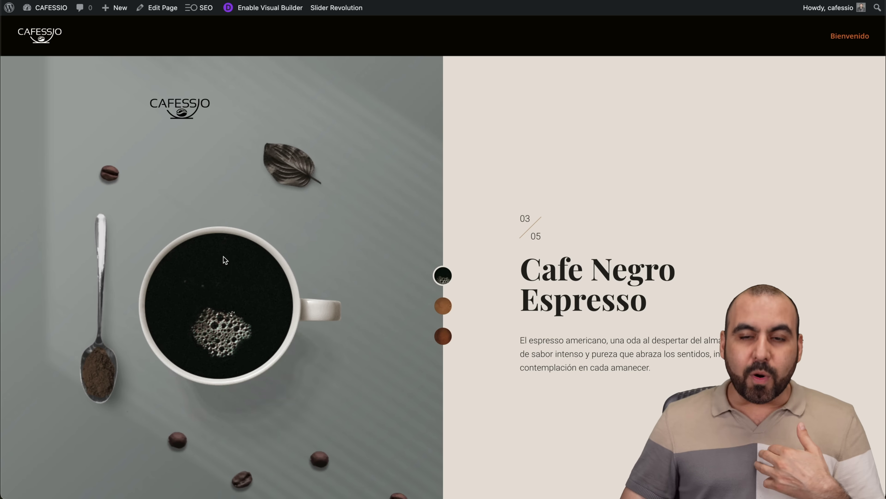
Scroll through the homepage's coffee menu, vision and quality sections, then return to the Dashboard.
scroll(255, 302, "down", 3)
scroll(255, 302, "down", 3)
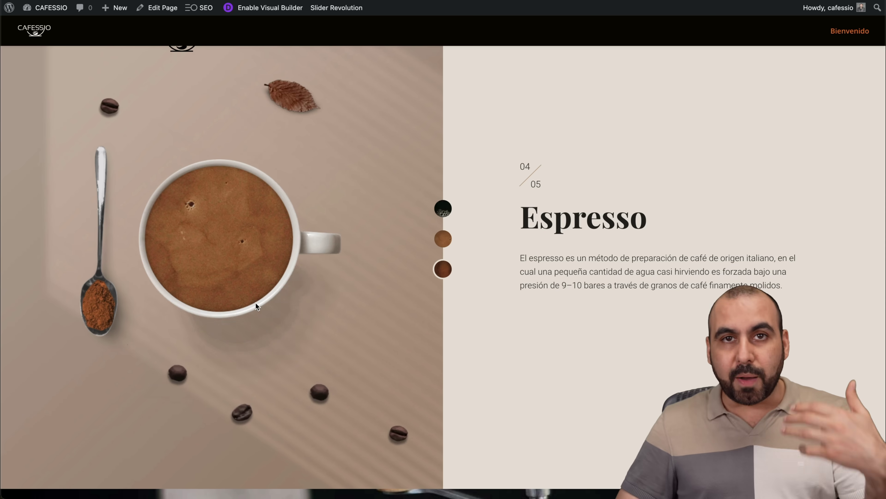
scroll(255, 302, "down", 15)
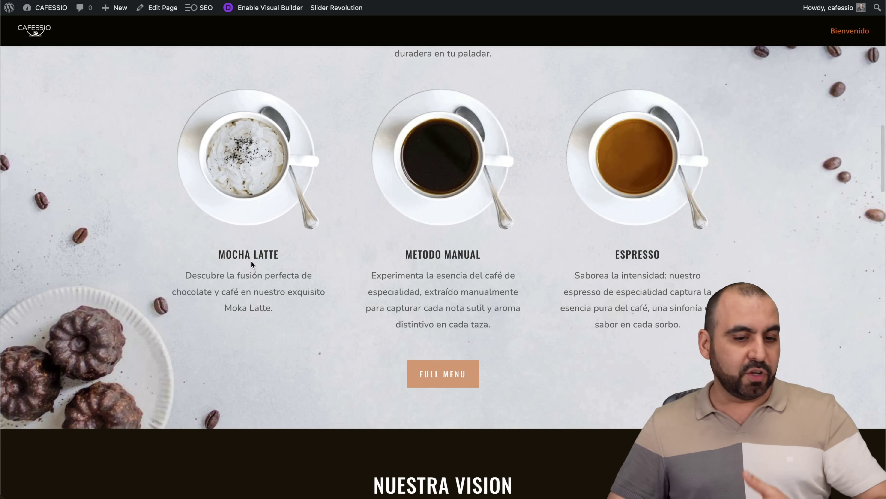
scroll(255, 258, "down", 10)
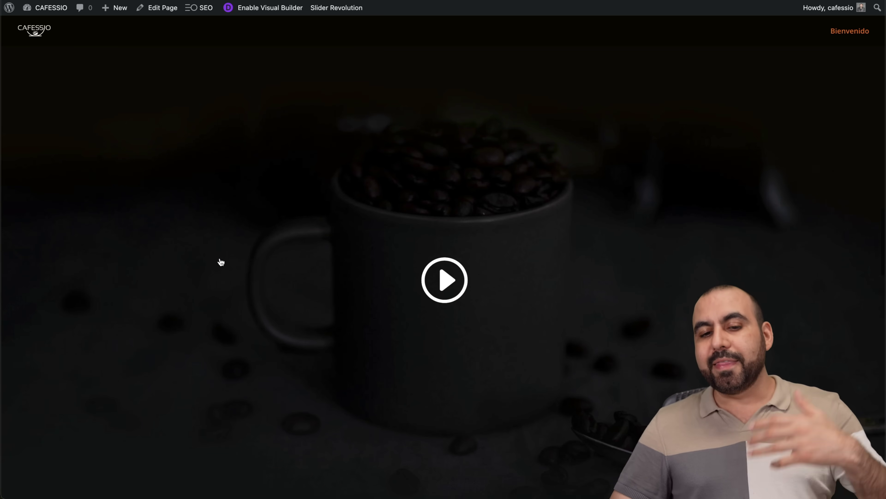
scroll(221, 262, "down", 15)
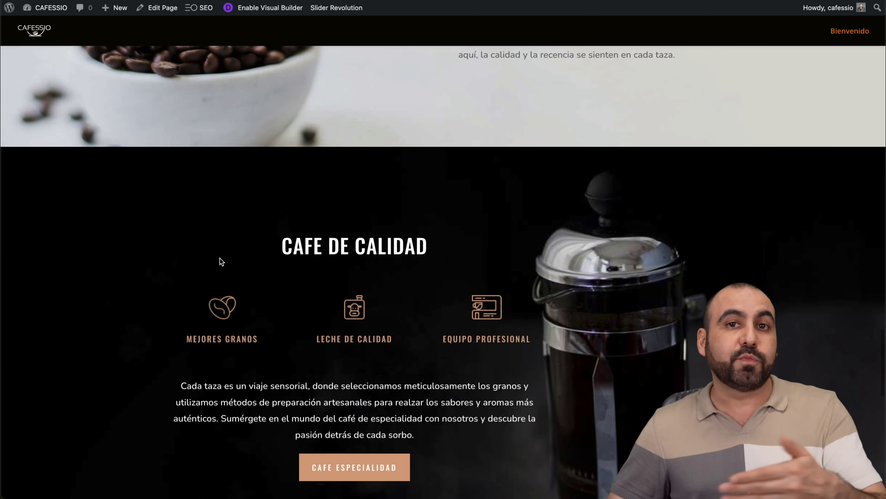
scroll(389, 79, "up", 20)
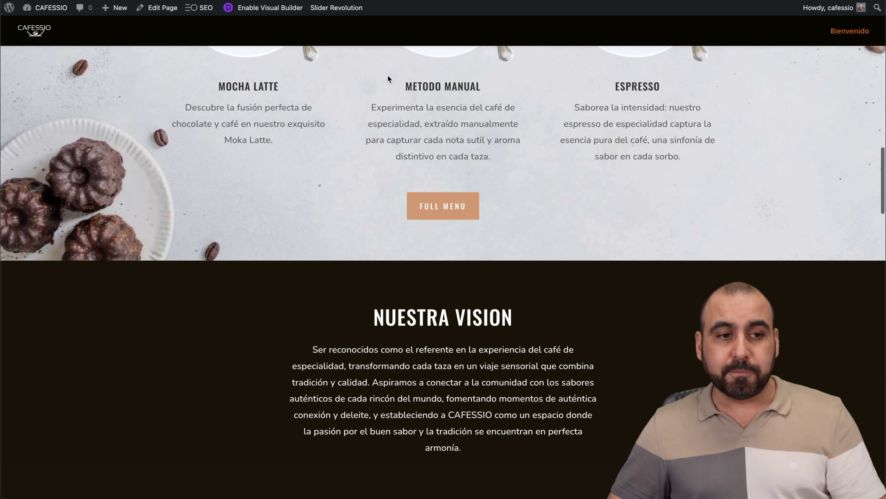
left_click(47, 13)
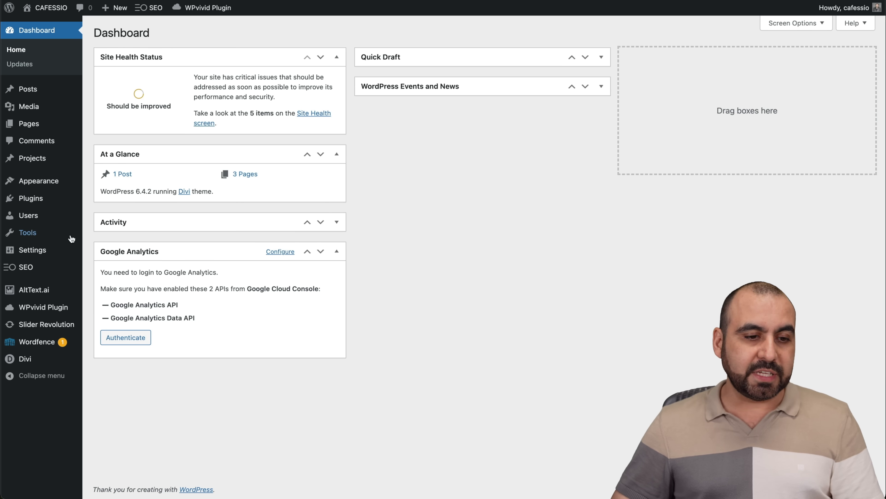
Go from Plugins to the AltText.ai settings page and expand the alt text language list.
left_click(36, 199)
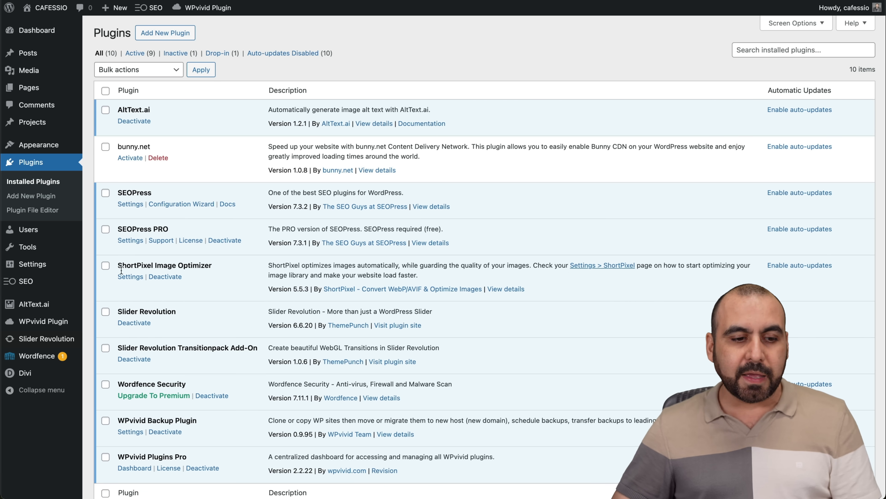
mouse_move(34, 306)
left_click(34, 305)
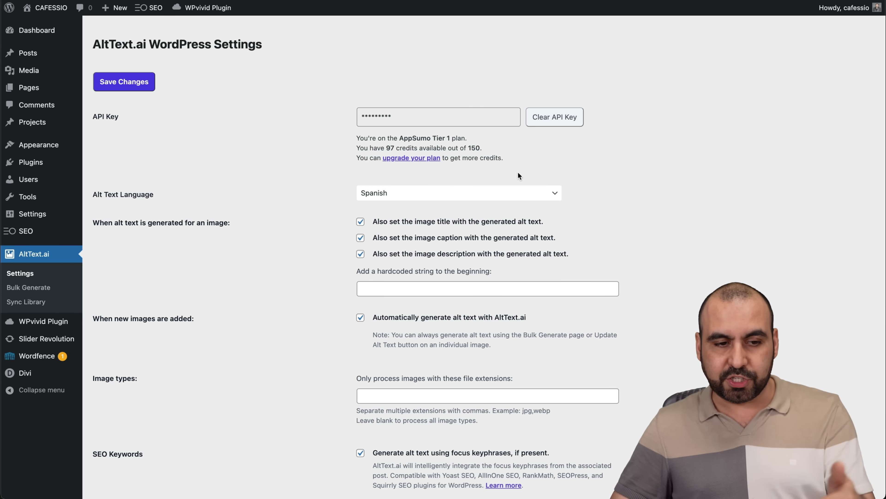
left_click(407, 198)
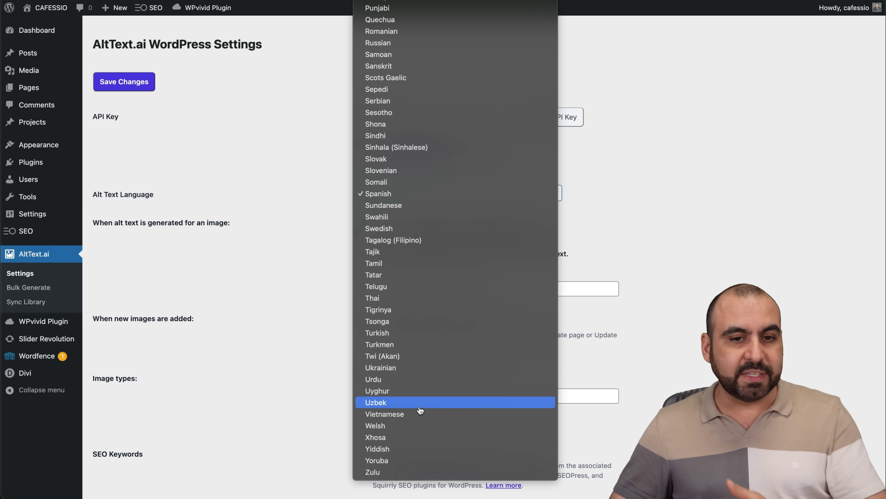
Switch the alt text language from Spanish to English, after briefly picking Uzbek.
left_click(420, 403)
left_click(453, 191)
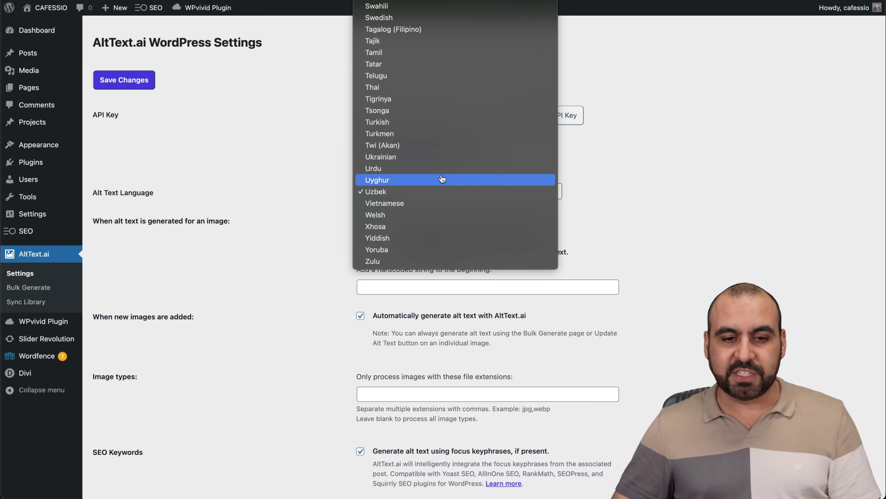
scroll(450, 186, "up", 20)
scroll(443, 179, "up", 6)
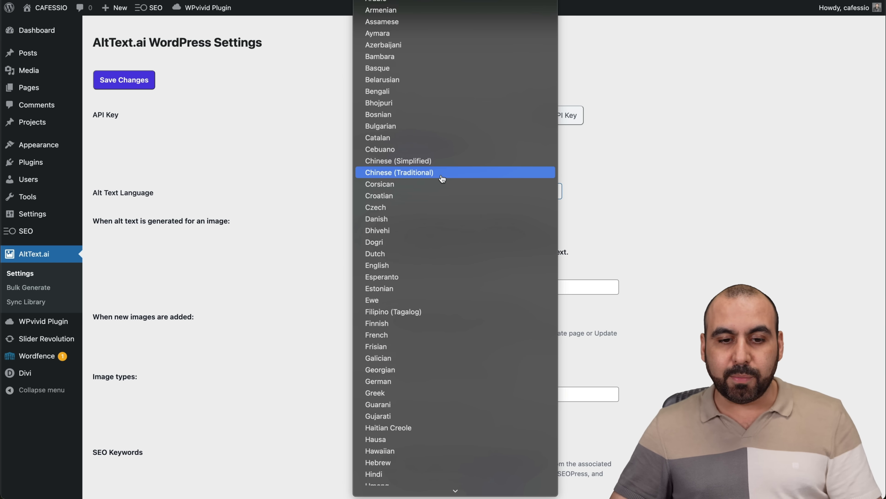
left_click(416, 267)
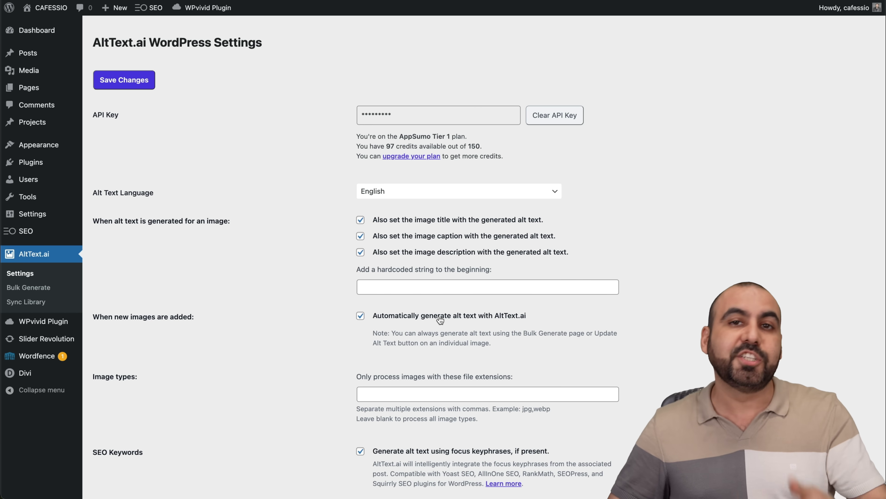
scroll(589, 404, "down", 5)
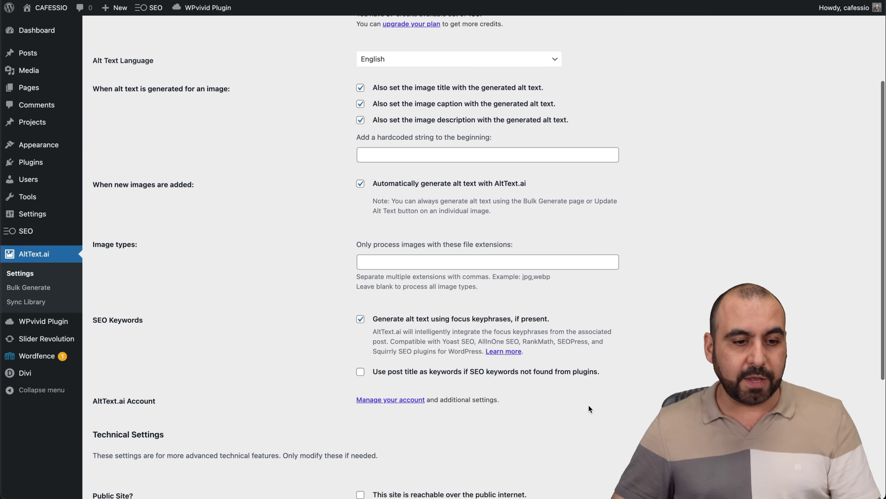
Leave the image file extensions filter blank and save the AltText.ai settings.
left_click(447, 256)
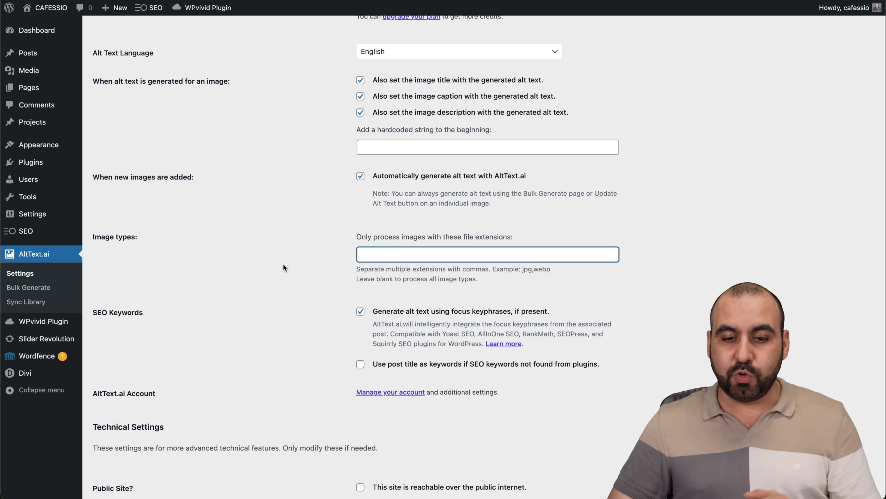
left_click(535, 270)
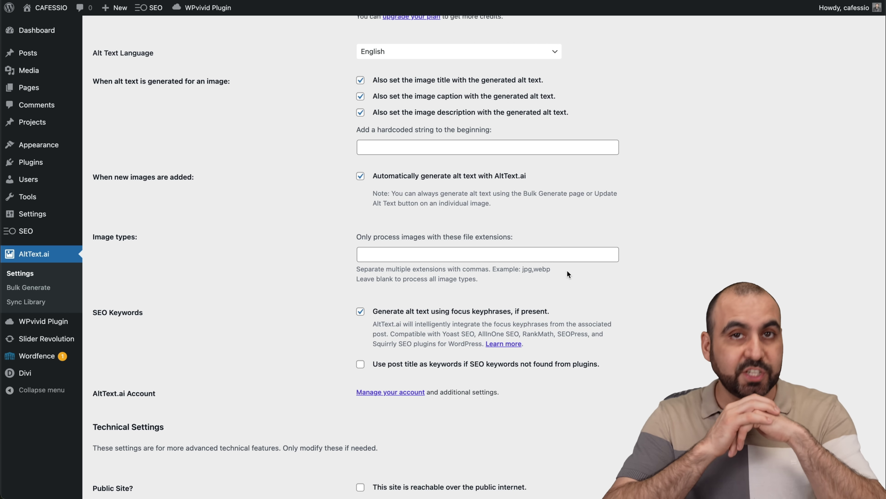
scroll(601, 309, "down", 5)
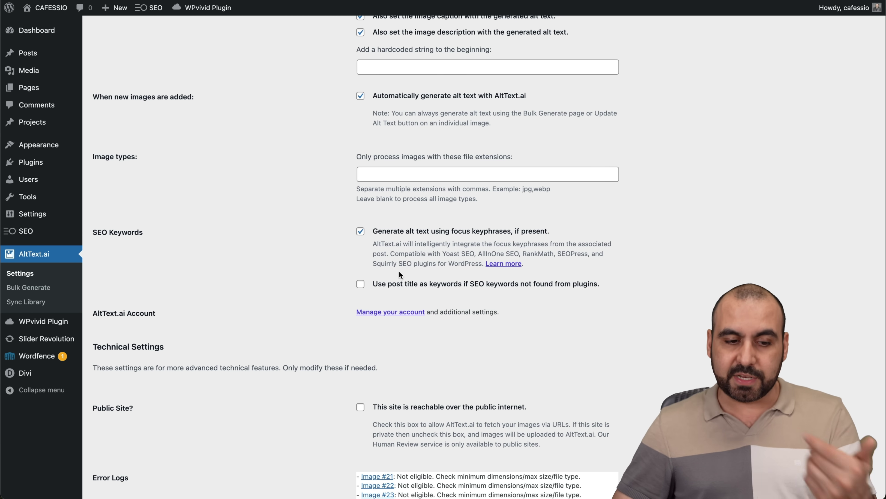
scroll(390, 316, "down", 5)
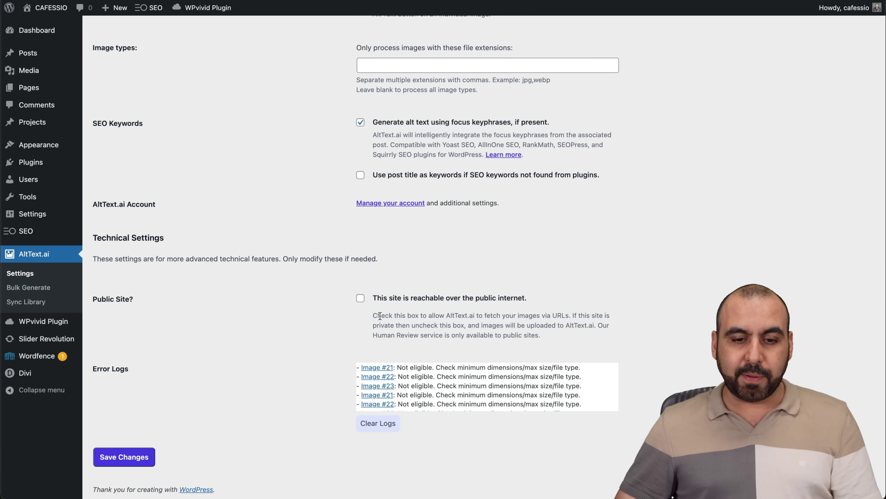
left_click(136, 456)
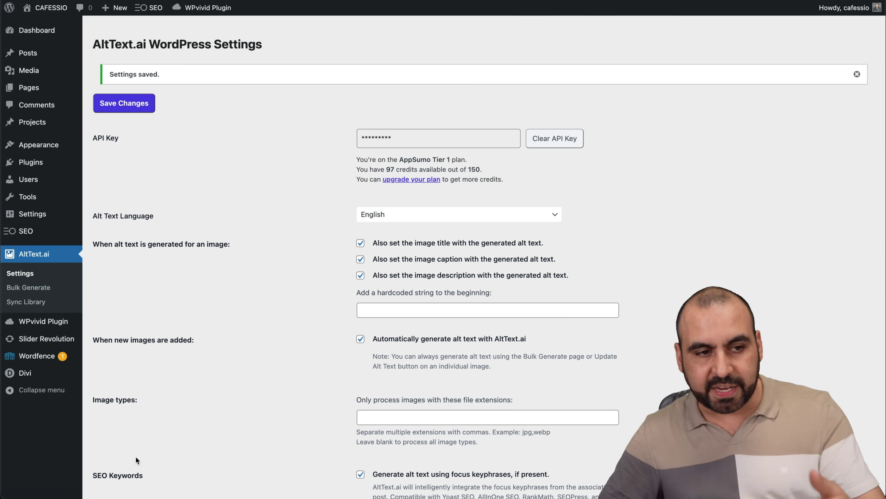
Review the menu image's existing Spanish alt text on its edit page, then go to Upload New Media.
left_click(38, 80)
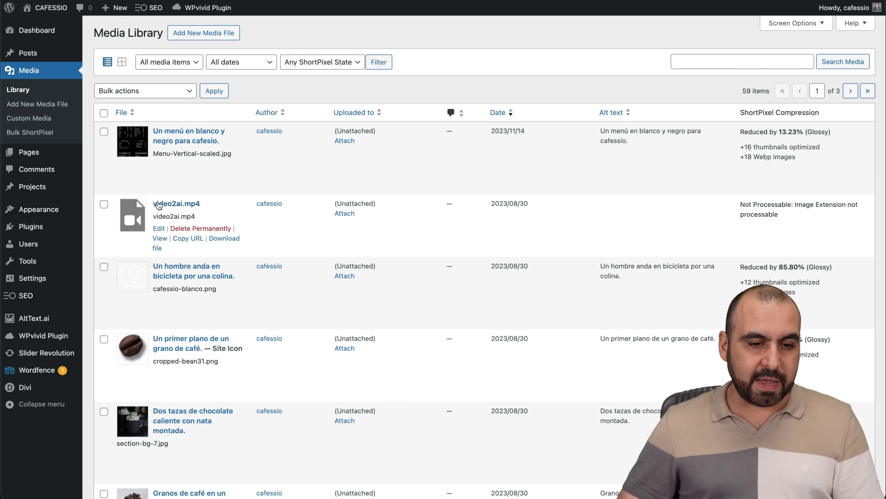
left_click(159, 166)
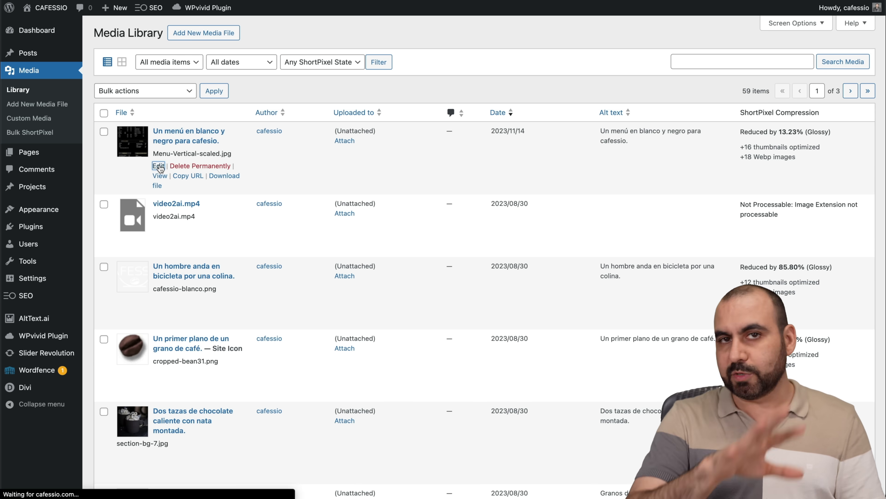
scroll(402, 293, "down", 10)
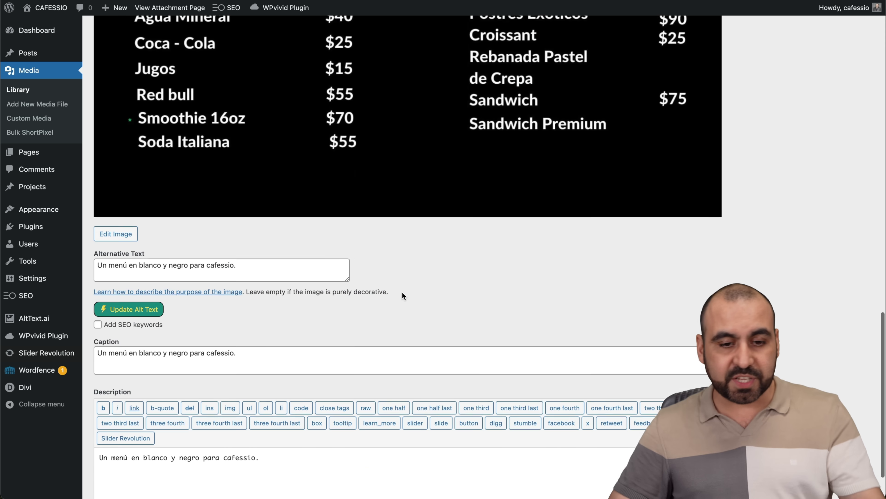
scroll(402, 292, "down", 2)
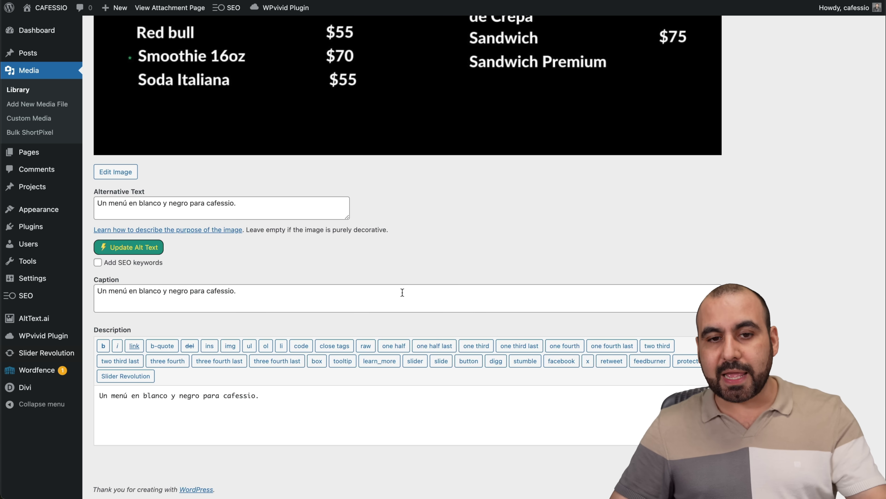
triple_click(251, 204)
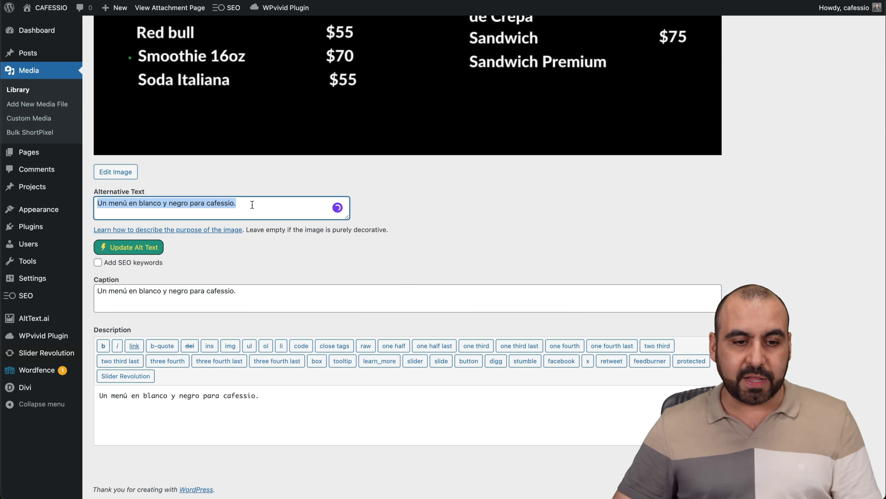
left_click(269, 205)
scroll(157, 161, "up", 1)
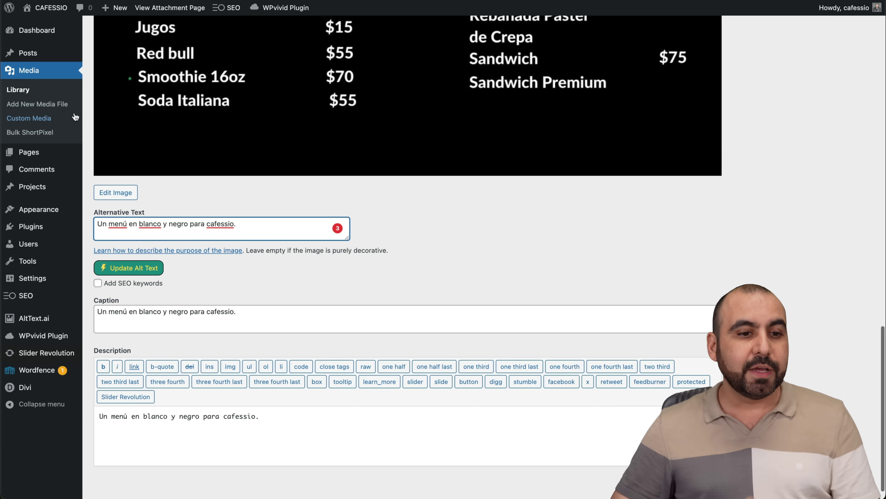
left_click(55, 104)
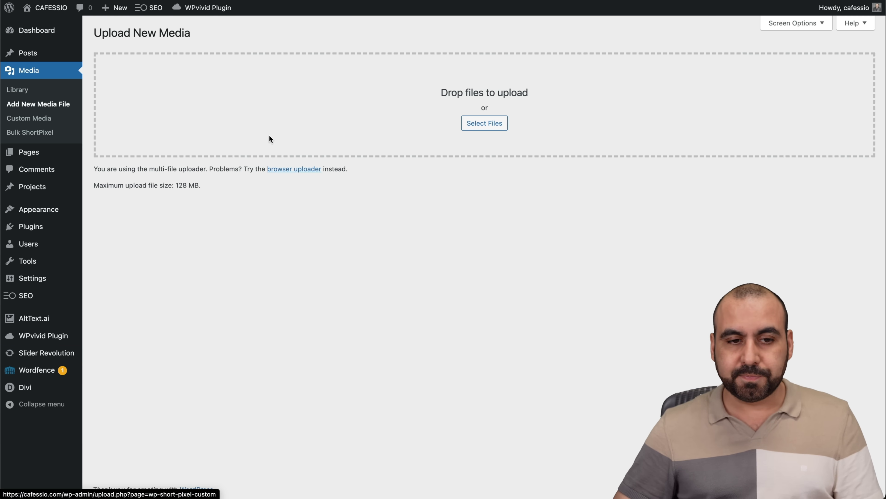
Choose 1.webp from the Desktop and upload it to the Media Library.
left_click(475, 119)
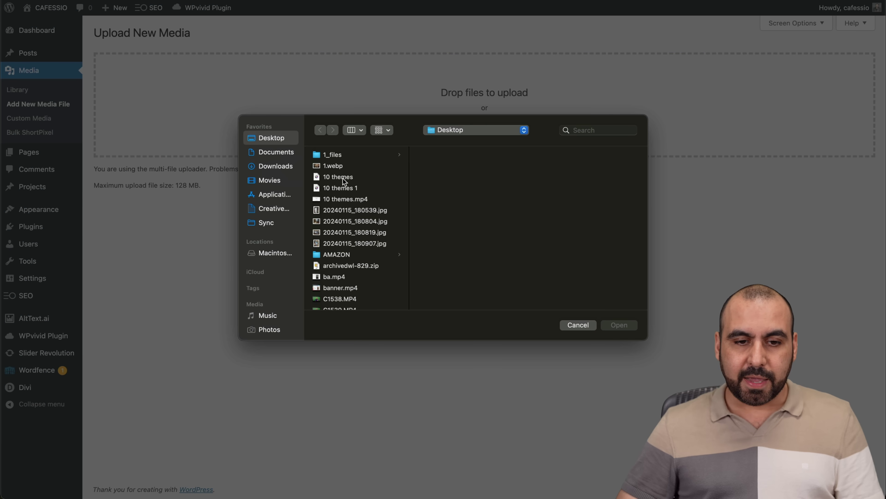
left_click(337, 168)
left_click(625, 325)
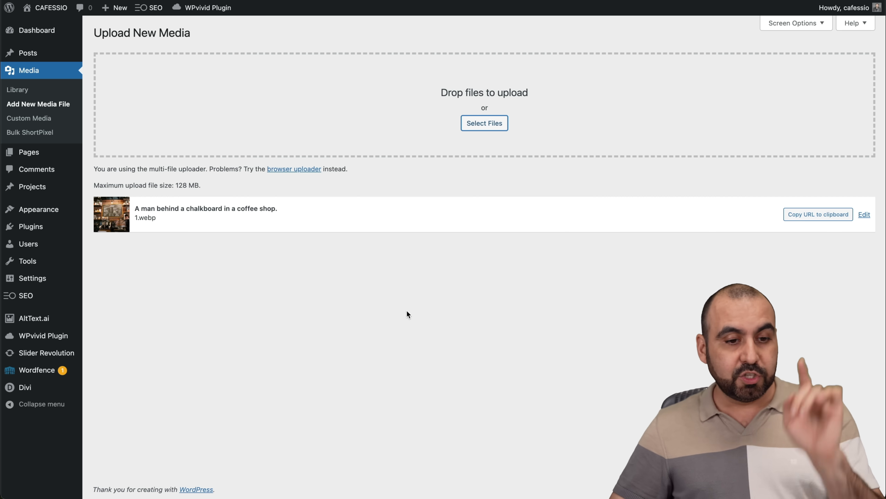
Open the uploaded 1.webp's edit page and review its auto-generated caption.
left_click(865, 215)
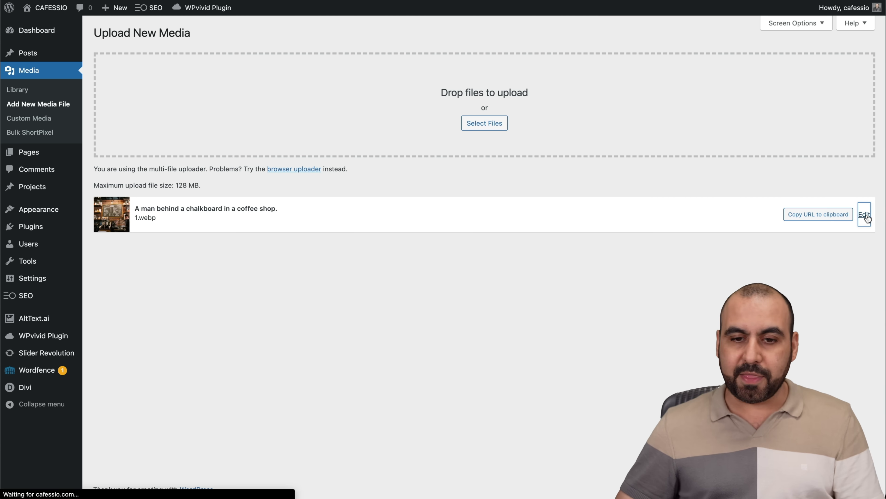
scroll(611, 371, "down", 10)
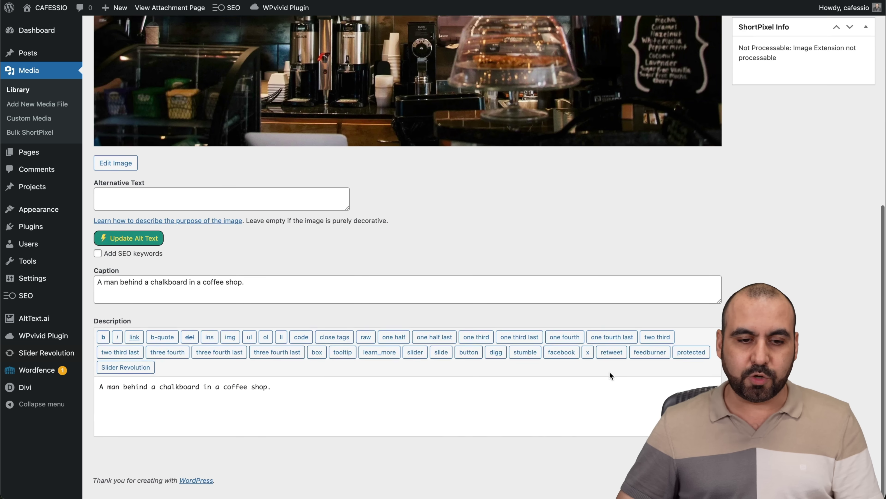
left_click(99, 292)
left_click_drag(99, 292, 255, 292)
left_click(257, 290)
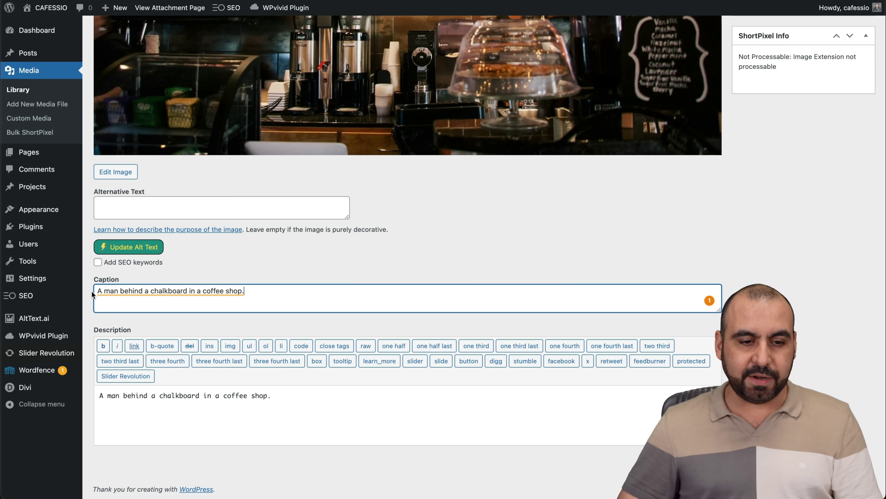
left_click_drag(261, 300, 94, 290)
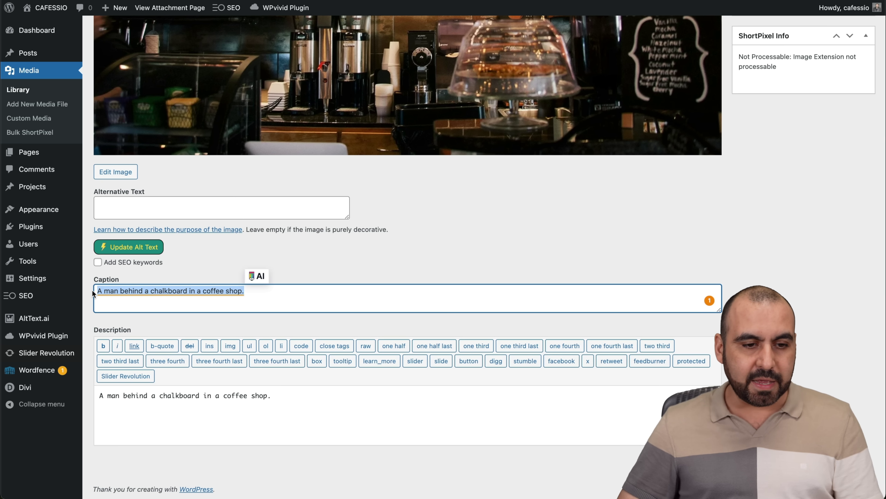
Generate and regenerate alt text with AltText.ai, giving 'A coffee shop with a chalkboard on the wall.'.
left_click(118, 207)
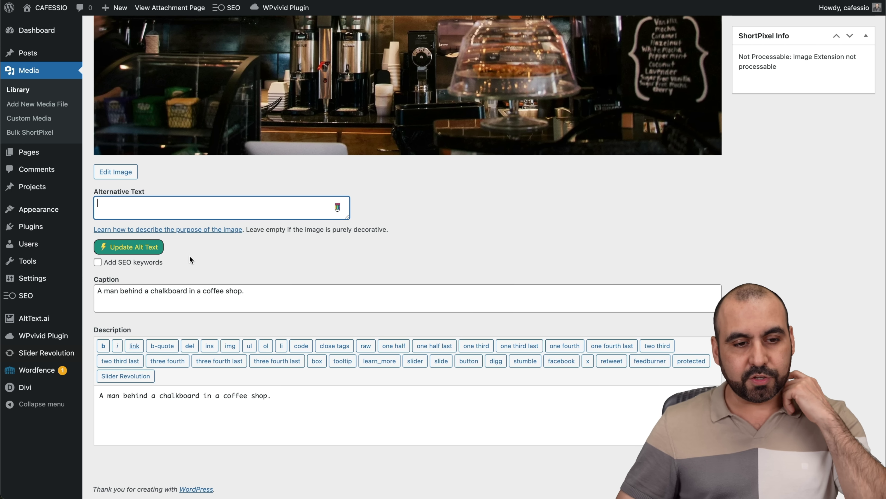
left_click(135, 249)
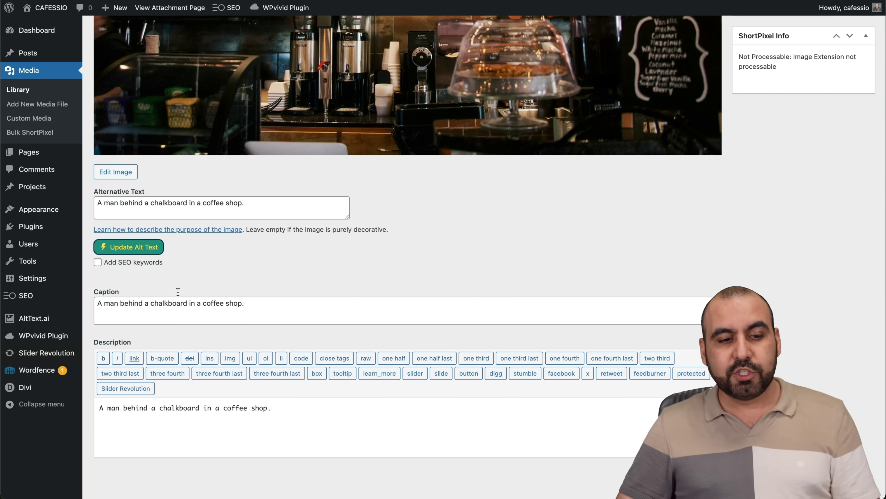
left_click(126, 248)
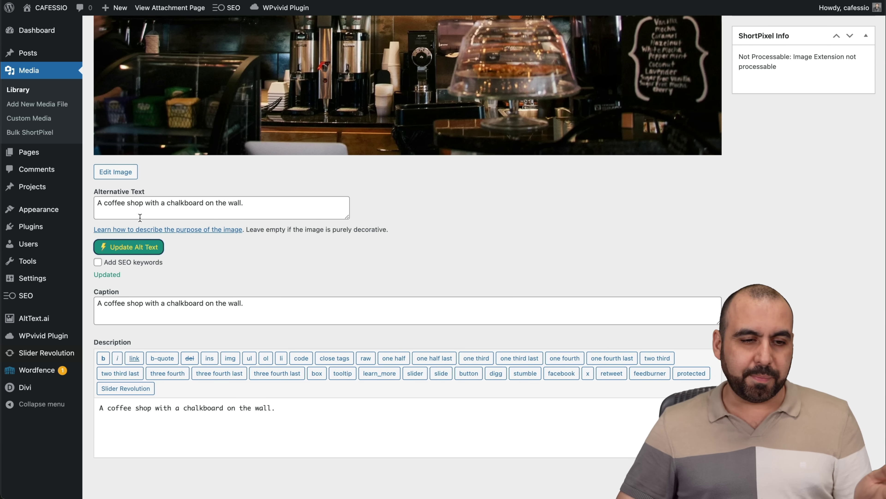
left_click_drag(104, 202, 171, 204)
left_click(261, 191)
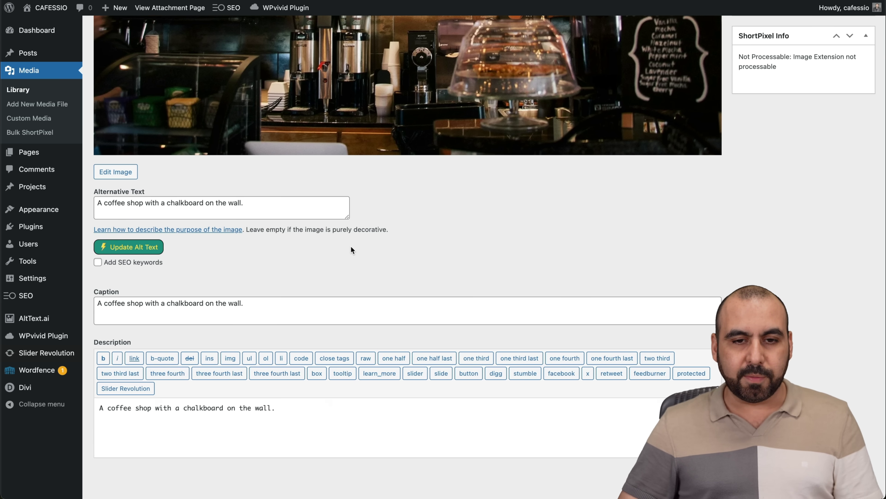
scroll(350, 246, "up", 10)
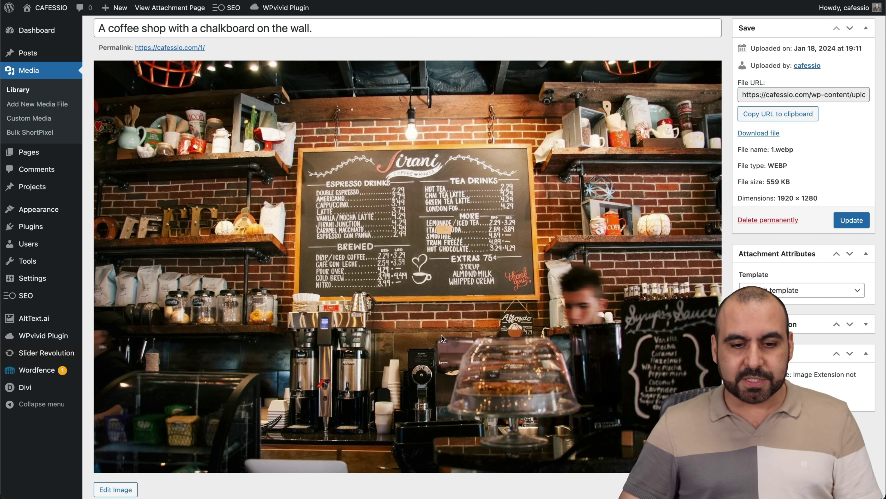
scroll(469, 363, "down", 3)
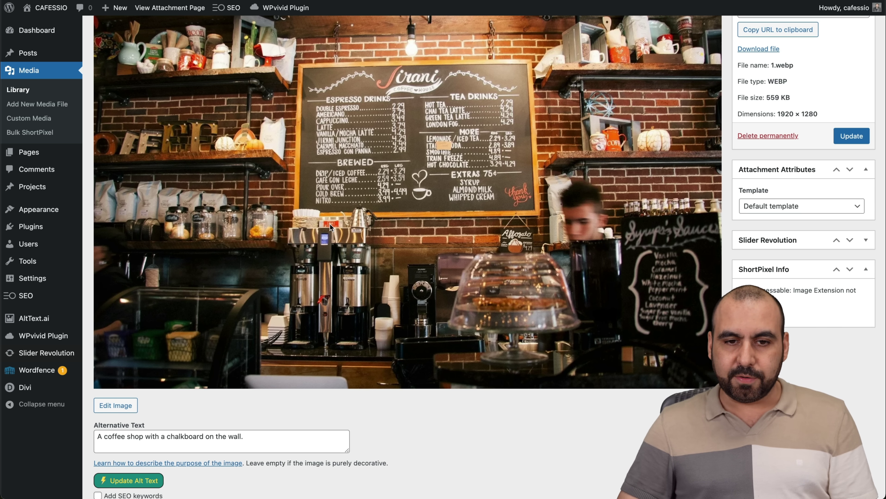
scroll(418, 328, "down", 6)
scroll(418, 328, "down", 2)
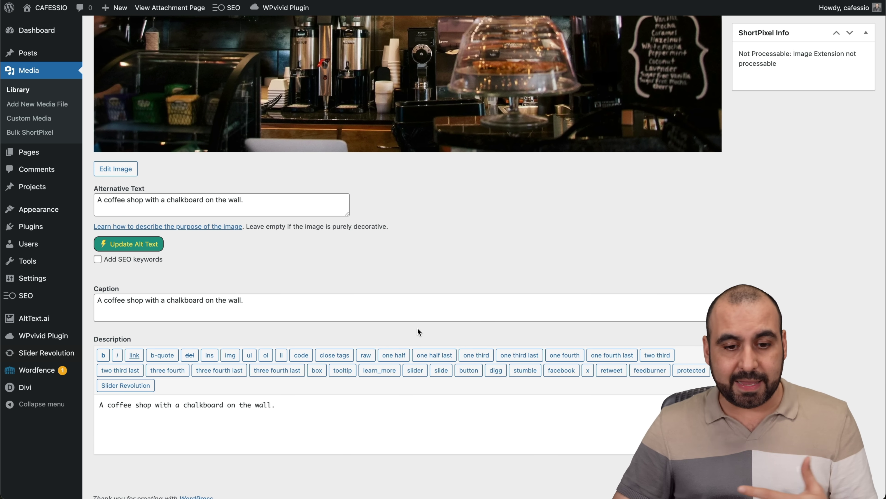
scroll(418, 331, "up", 3)
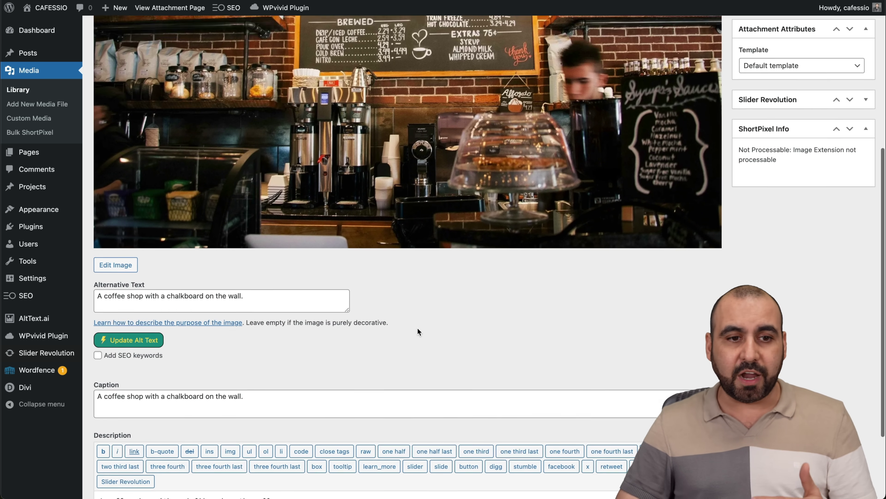
scroll(417, 329, "up", 8)
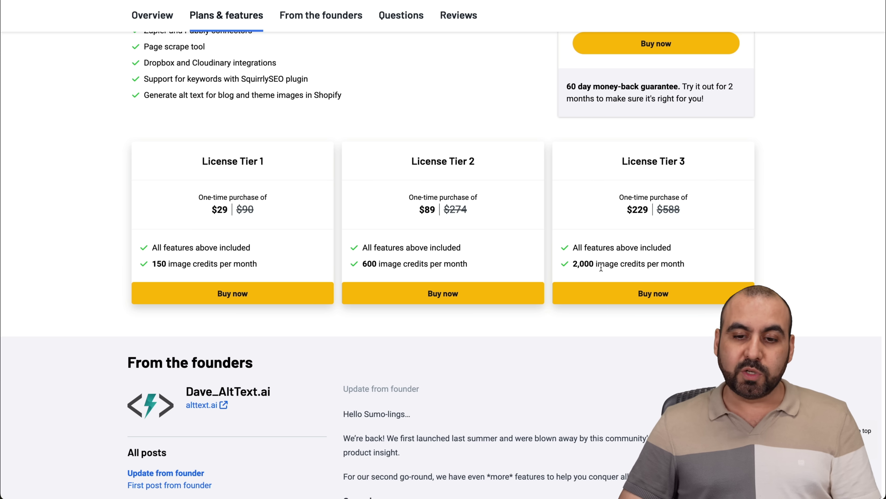
Highlight Tier 3's 2,000 monthly image credits and its $229 price.
left_click_drag(571, 265, 683, 264)
left_click(681, 264)
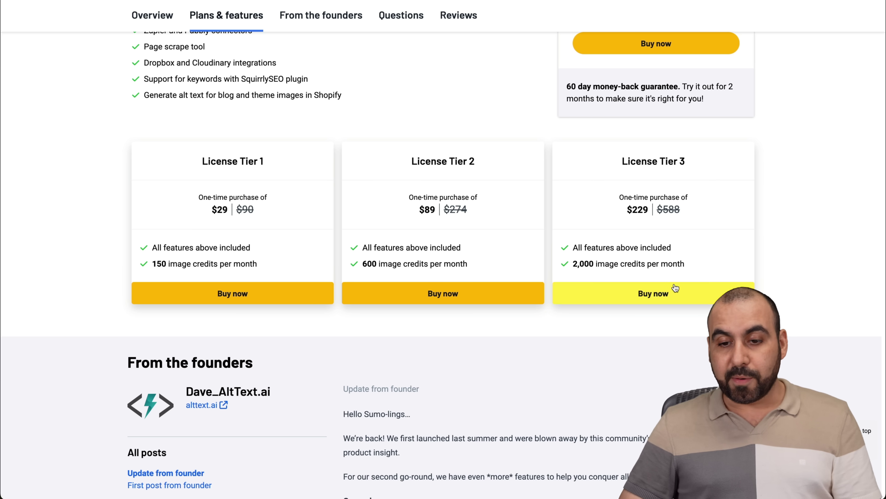
left_click_drag(633, 209, 672, 208)
left_click(672, 209)
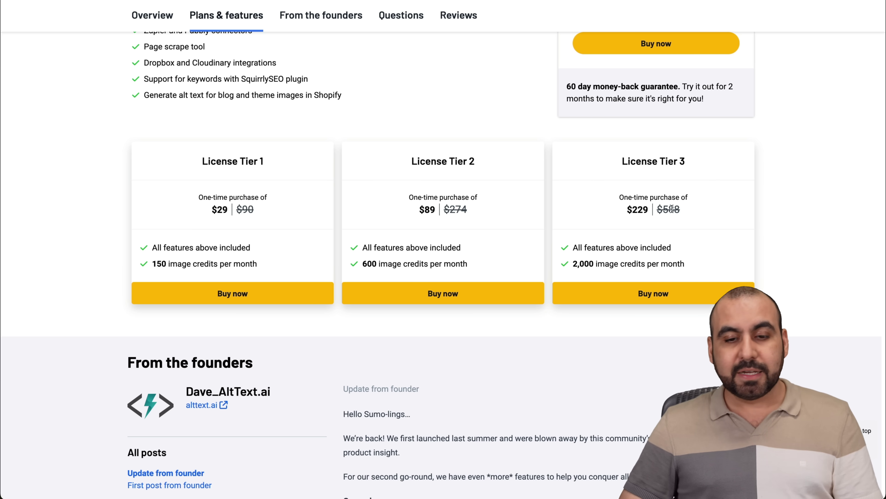